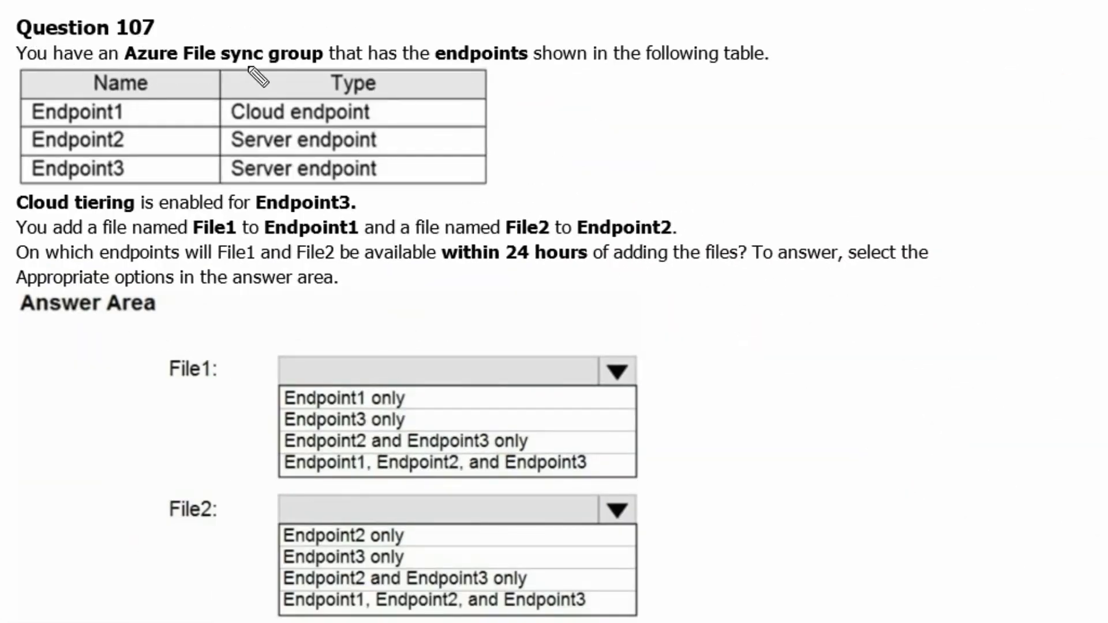
Underline 'Azure File sync group' in red and draw an arrow at the Endpoint2 row
{"action": "mouse_move", "coordinate": [302, 63]}
{"action": "left_mouse_down"}
{"action": "mouse_move", "coordinate": [323, 62]}
{"action": "mouse_move", "coordinate": [126, 65]}
{"action": "left_mouse_up"}
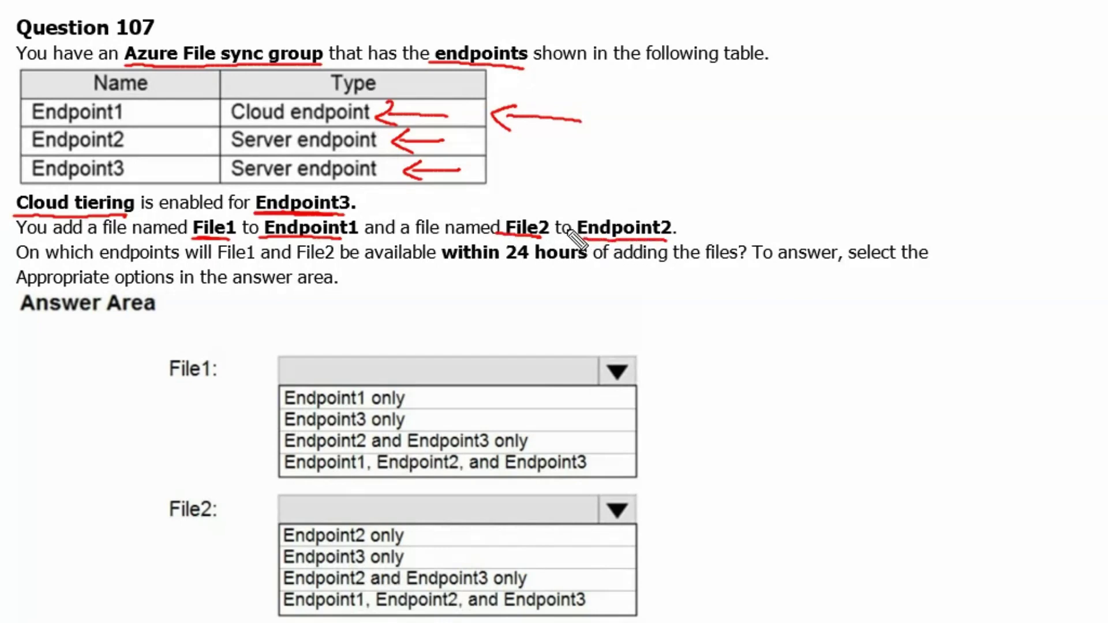
{"action": "mouse_move", "coordinate": [582, 156]}
{"action": "left_mouse_down"}
{"action": "mouse_move", "coordinate": [490, 140]}
{"action": "mouse_move", "coordinate": [523, 157]}
{"action": "left_mouse_up"}
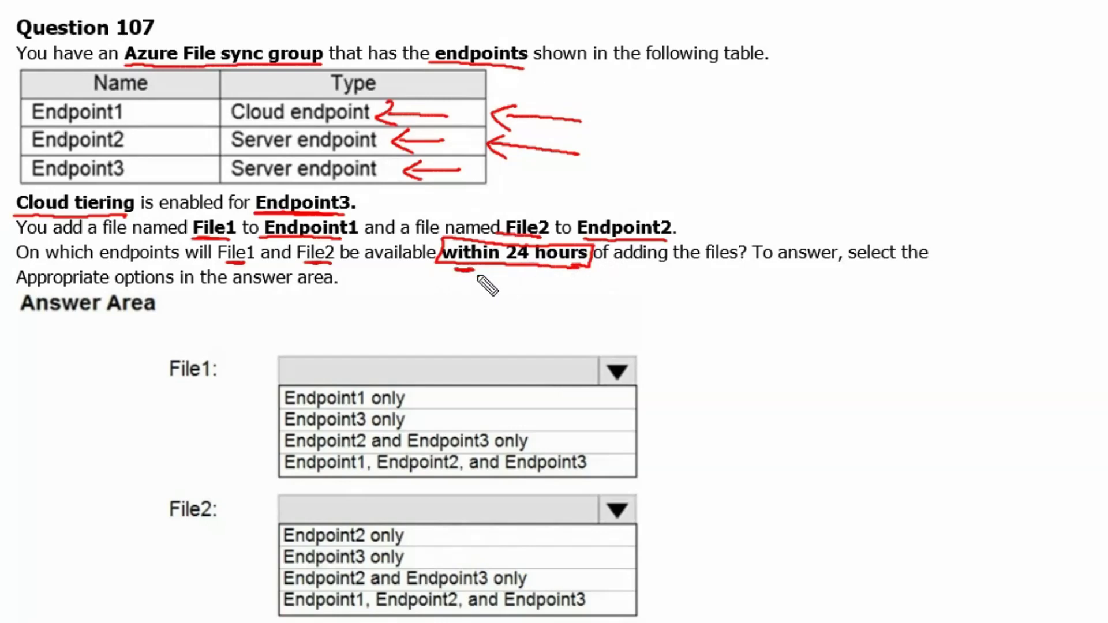
Write and underline 'AFTER' below the question, then underline the File1 label
{"action": "mouse_move", "coordinate": [434, 303]}
{"action": "left_mouse_down"}
{"action": "mouse_move", "coordinate": [545, 317]}
{"action": "mouse_move", "coordinate": [565, 303]}
{"action": "mouse_move", "coordinate": [433, 317]}
{"action": "left_mouse_up"}
{"action": "left_click_drag", "start_coordinate": [442, 312], "coordinate": [521, 329]}
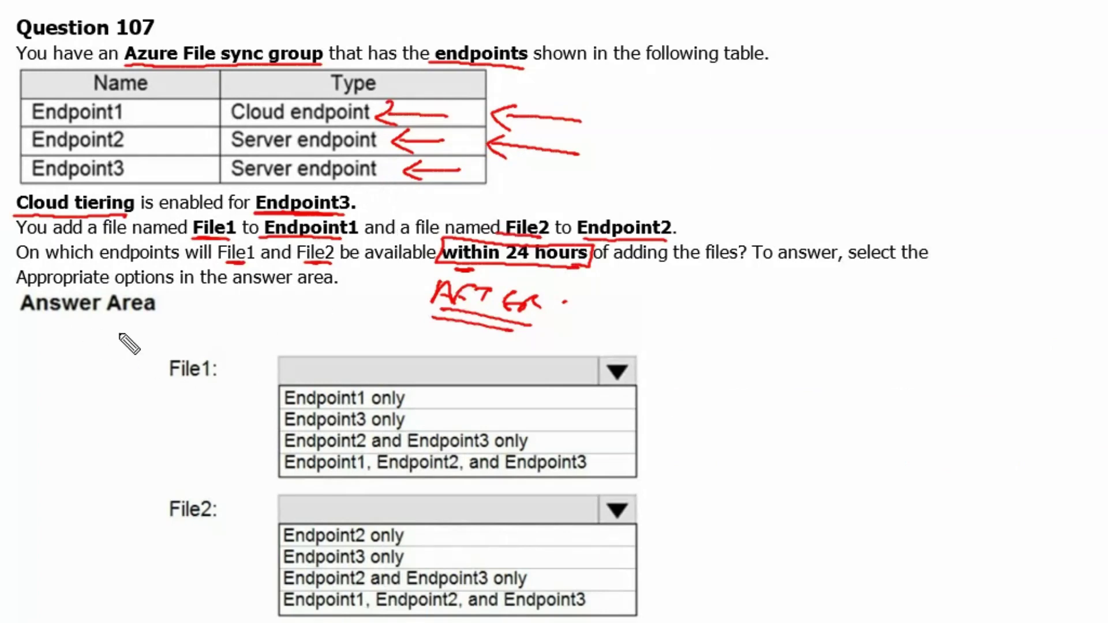
{"action": "left_click_drag", "start_coordinate": [163, 387], "coordinate": [198, 386]}
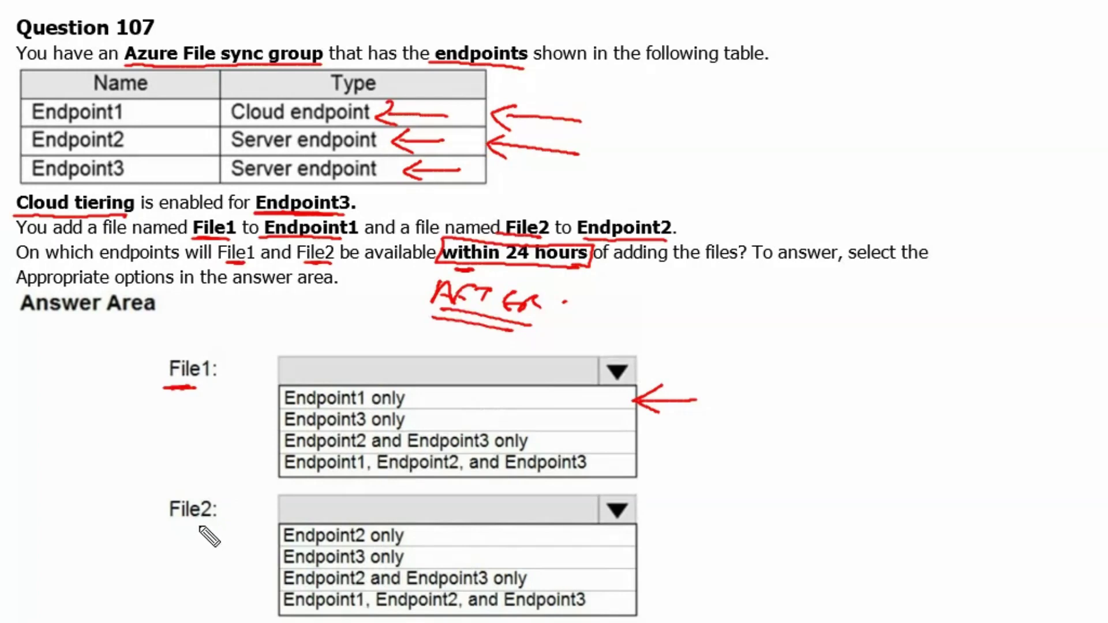
Underline the File2 answer label and box File2 in the question sentence
{"action": "left_click_drag", "start_coordinate": [202, 529], "coordinate": [147, 531]}
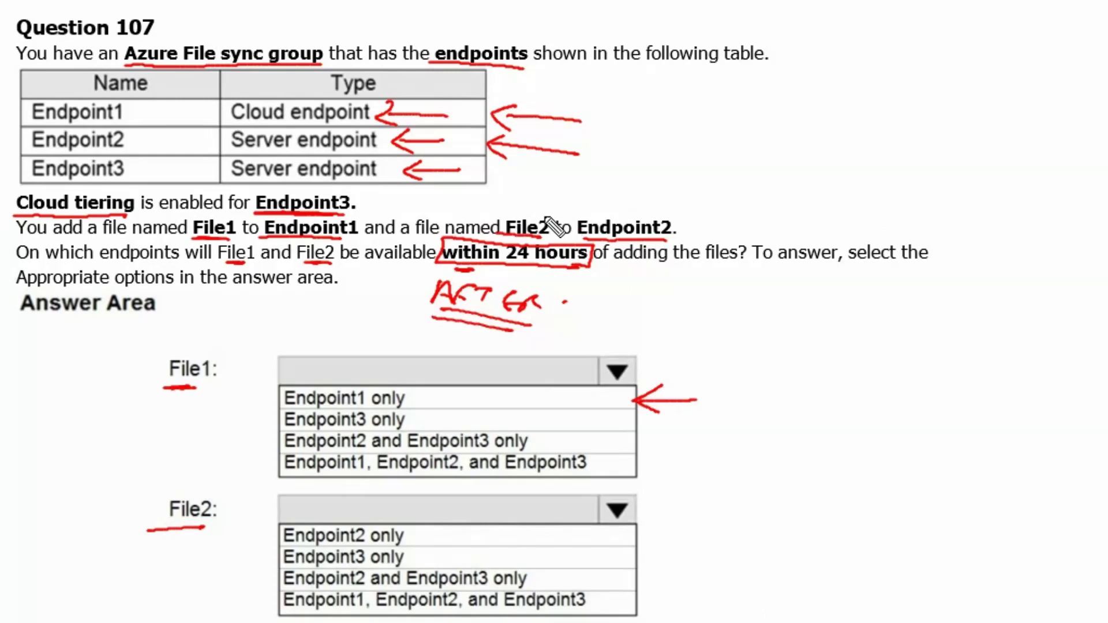
{"action": "mouse_move", "coordinate": [554, 223]}
{"action": "left_mouse_down"}
{"action": "mouse_move", "coordinate": [514, 227]}
{"action": "mouse_move", "coordinate": [554, 224]}
{"action": "left_mouse_up"}
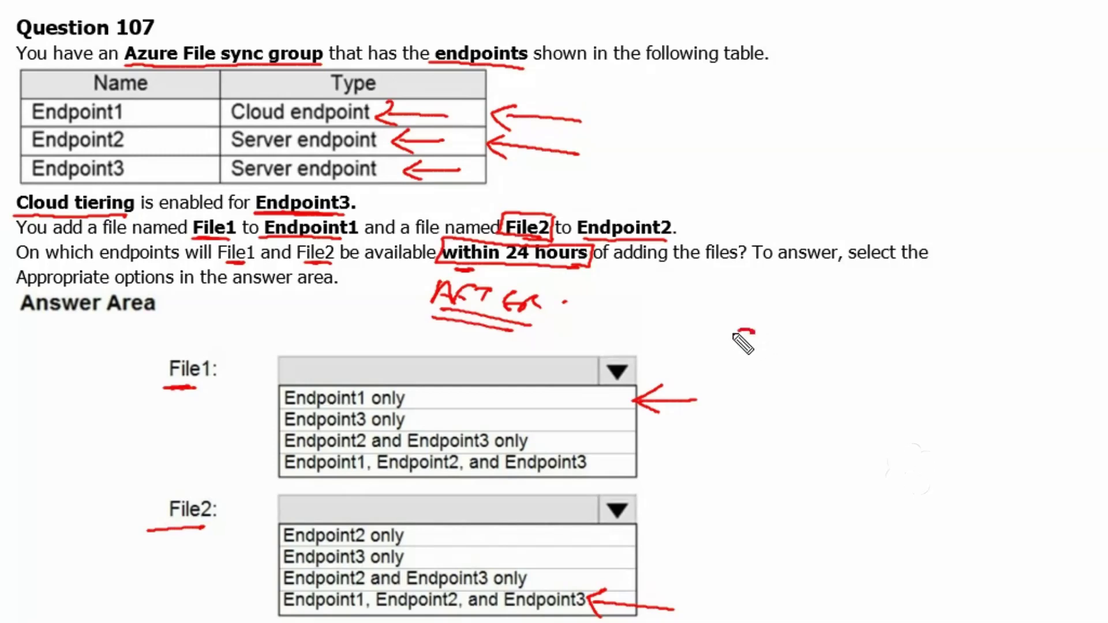
{"action": "mouse_move", "coordinate": [752, 333]}
{"action": "left_mouse_down"}
{"action": "mouse_move", "coordinate": [732, 350]}
{"action": "mouse_move", "coordinate": [790, 336]}
{"action": "mouse_move", "coordinate": [788, 355]}
{"action": "mouse_move", "coordinate": [849, 357]}
{"action": "mouse_move", "coordinate": [839, 368]}
{"action": "mouse_move", "coordinate": [932, 385]}
{"action": "left_mouse_up"}
{"action": "mouse_move", "coordinate": [880, 330]}
{"action": "left_mouse_down"}
{"action": "mouse_move", "coordinate": [926, 347]}
{"action": "mouse_move", "coordinate": [936, 381]}
{"action": "left_mouse_up"}
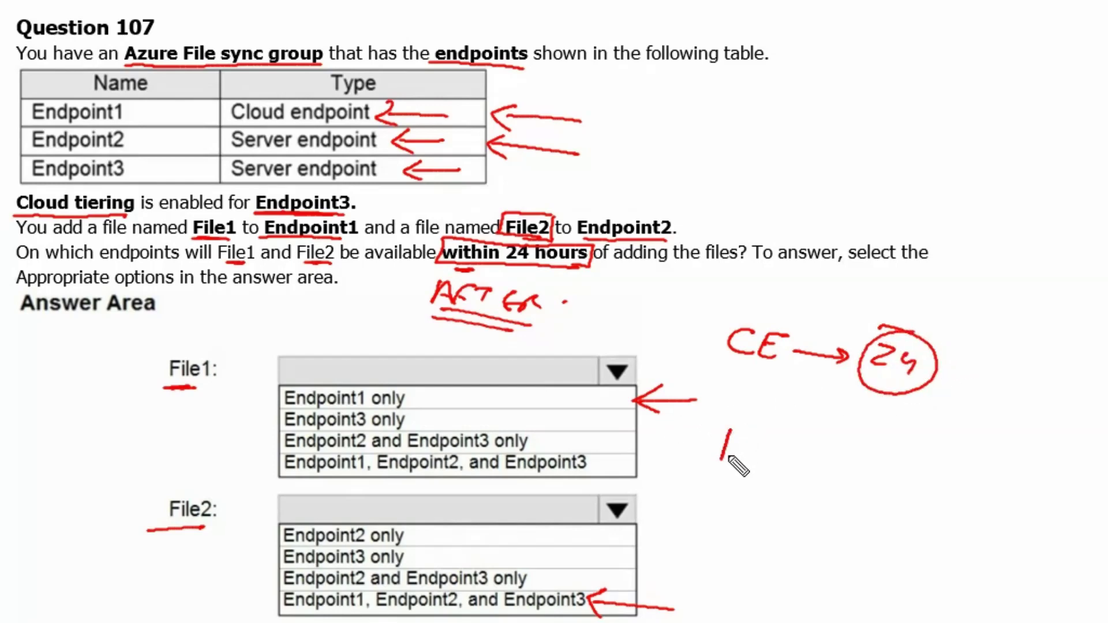
{"action": "left_click_drag", "start_coordinate": [741, 434], "coordinate": [704, 461]}
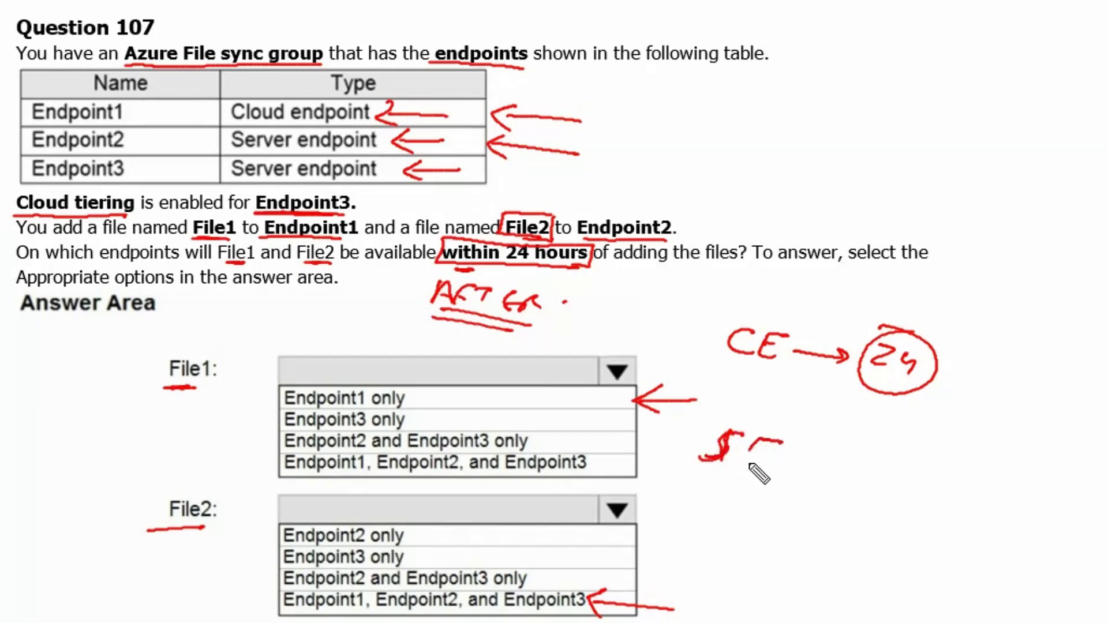
{"action": "mouse_move", "coordinate": [762, 440]}
{"action": "left_mouse_down"}
{"action": "mouse_move", "coordinate": [780, 468]}
{"action": "mouse_move", "coordinate": [863, 467]}
{"action": "mouse_move", "coordinate": [892, 486]}
{"action": "mouse_move", "coordinate": [956, 485]}
{"action": "mouse_move", "coordinate": [1009, 504]}
{"action": "left_mouse_up"}
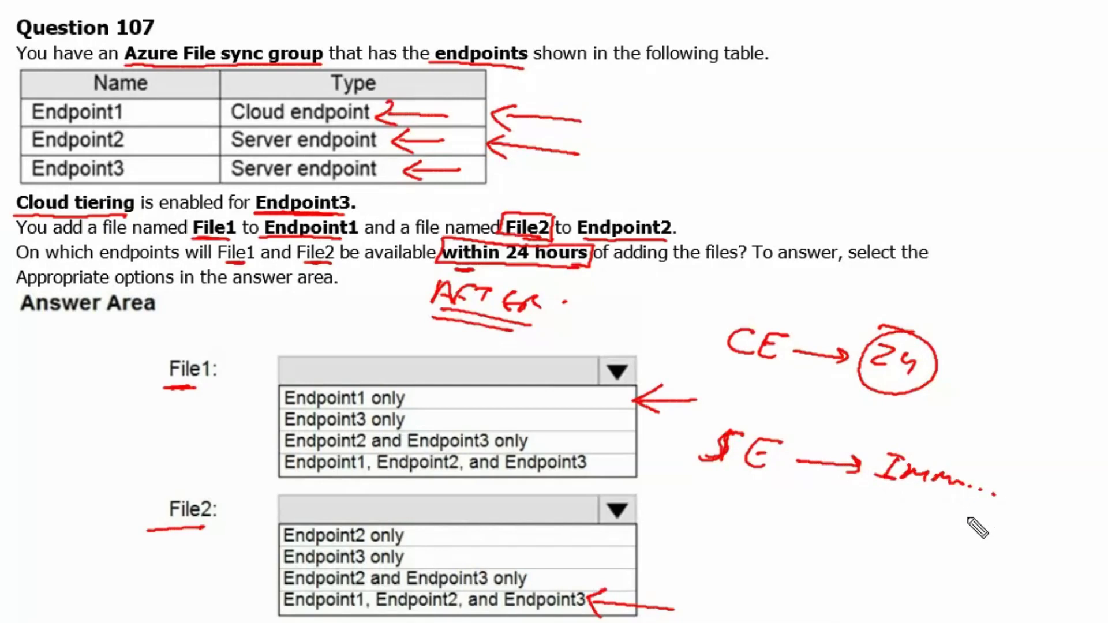
{"action": "key", "text": "ctrl+z"}
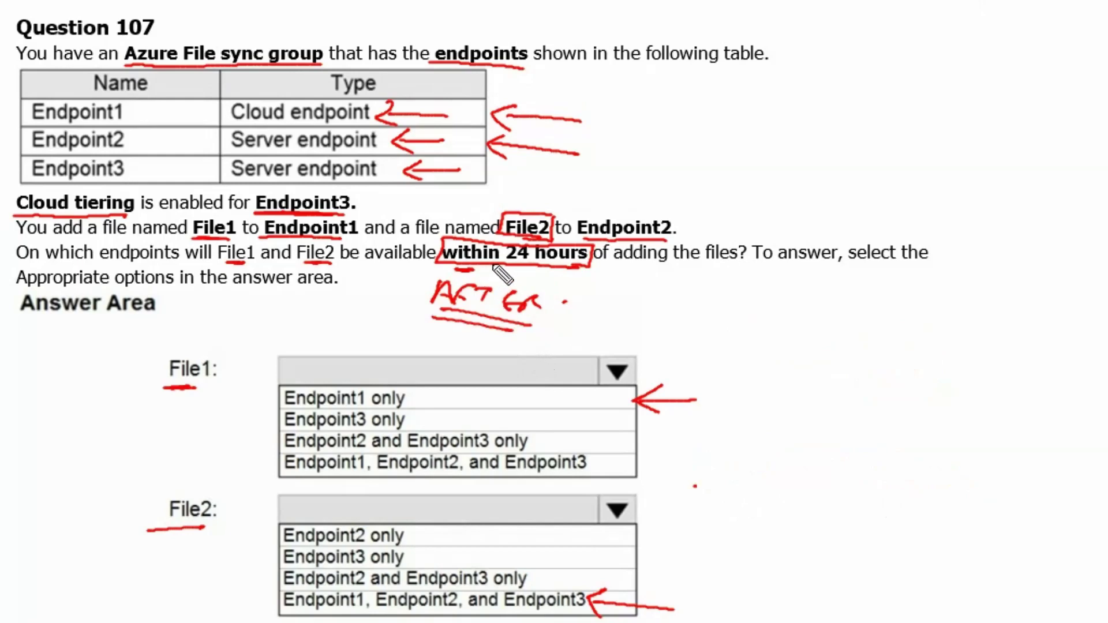
Extend the note's underline and write the 'CE → Aw' note on the right
{"action": "left_click_drag", "start_coordinate": [535, 327], "coordinate": [424, 320]}
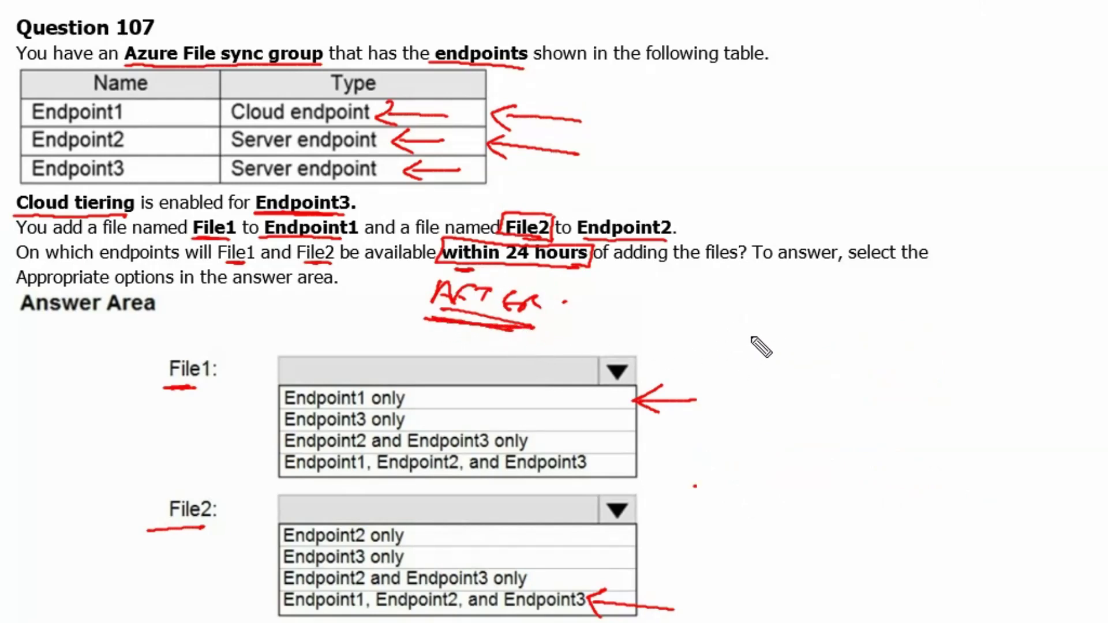
{"action": "mouse_move", "coordinate": [754, 338]}
{"action": "left_mouse_down"}
{"action": "mouse_move", "coordinate": [732, 362]}
{"action": "mouse_move", "coordinate": [754, 370]}
{"action": "mouse_move", "coordinate": [793, 360]}
{"action": "mouse_move", "coordinate": [870, 362]}
{"action": "mouse_move", "coordinate": [859, 375]}
{"action": "mouse_move", "coordinate": [979, 367]}
{"action": "left_mouse_up"}
{"action": "left_click", "coordinate": [906, 353]}
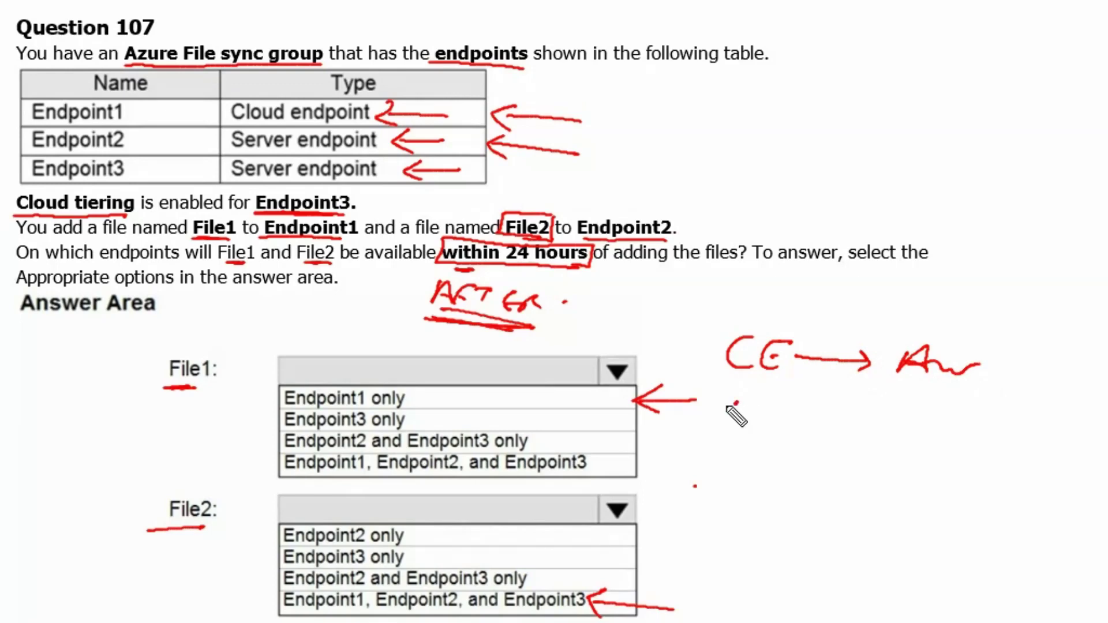
Write 'SE → Avail', underline both notes, and arrow File1's all-endpoints option
{"action": "left_click_drag", "start_coordinate": [745, 403], "coordinate": [723, 437]}
{"action": "mouse_move", "coordinate": [784, 408]}
{"action": "left_mouse_down"}
{"action": "mouse_move", "coordinate": [762, 441]}
{"action": "mouse_move", "coordinate": [784, 426]}
{"action": "mouse_move", "coordinate": [883, 430]}
{"action": "mouse_move", "coordinate": [874, 443]}
{"action": "mouse_move", "coordinate": [922, 414]}
{"action": "mouse_move", "coordinate": [944, 444]}
{"action": "left_mouse_up"}
{"action": "mouse_move", "coordinate": [909, 433]}
{"action": "left_mouse_down"}
{"action": "mouse_move", "coordinate": [978, 427]}
{"action": "mouse_move", "coordinate": [1040, 447]}
{"action": "left_mouse_up"}
{"action": "left_click_drag", "start_coordinate": [911, 385], "coordinate": [1041, 398]}
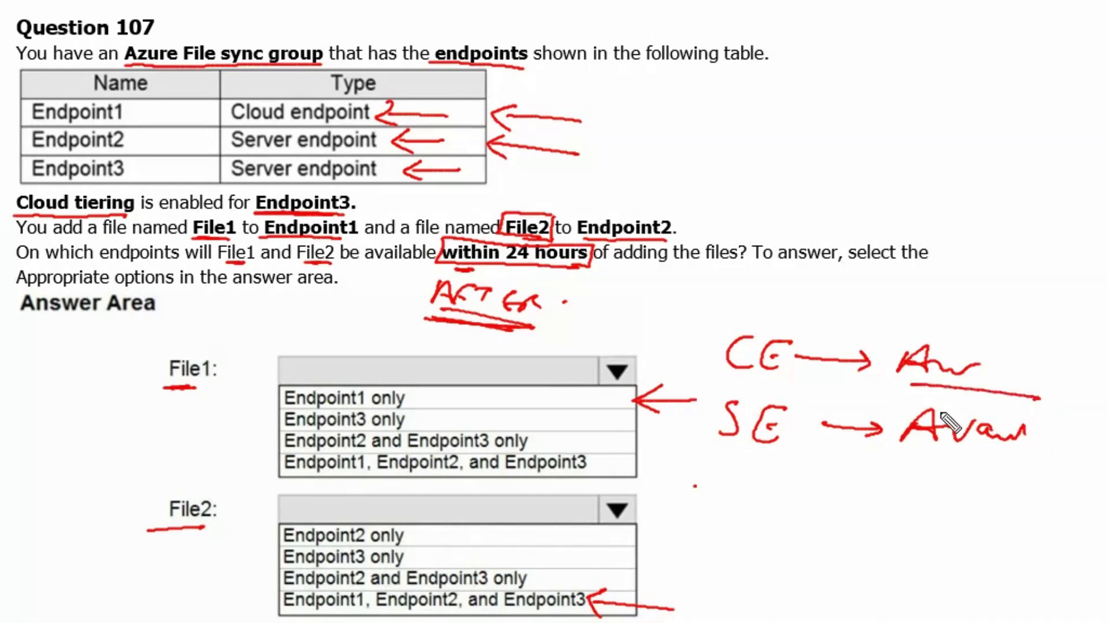
{"action": "left_click_drag", "start_coordinate": [903, 452], "coordinate": [1037, 470]}
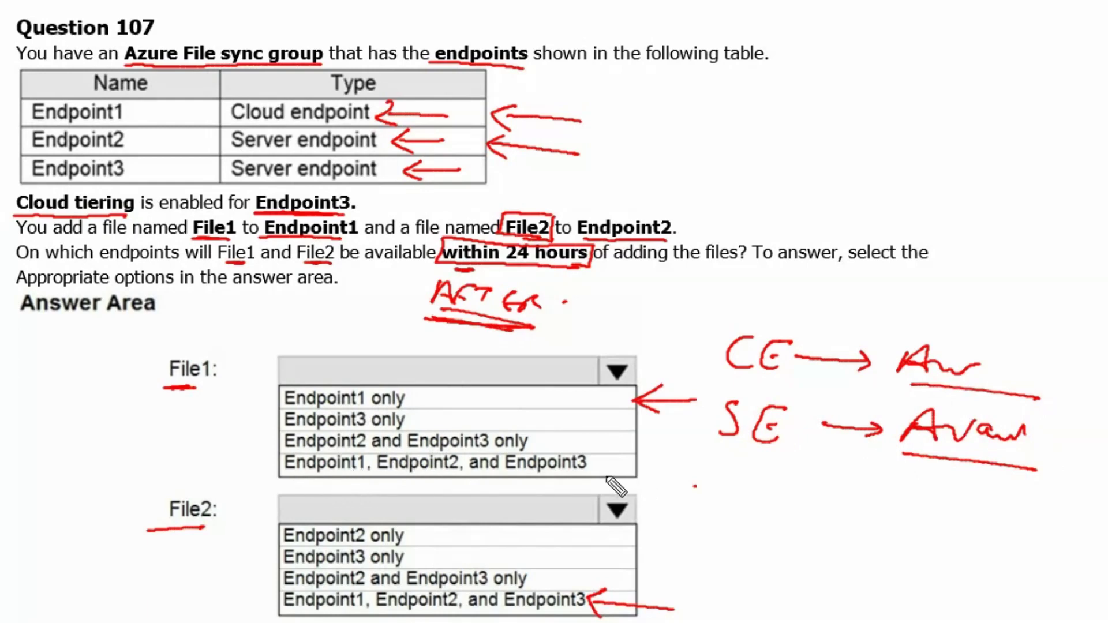
{"action": "mouse_move", "coordinate": [602, 465]}
{"action": "left_mouse_down"}
{"action": "mouse_move", "coordinate": [667, 490]}
{"action": "mouse_move", "coordinate": [617, 498]}
{"action": "left_mouse_up"}
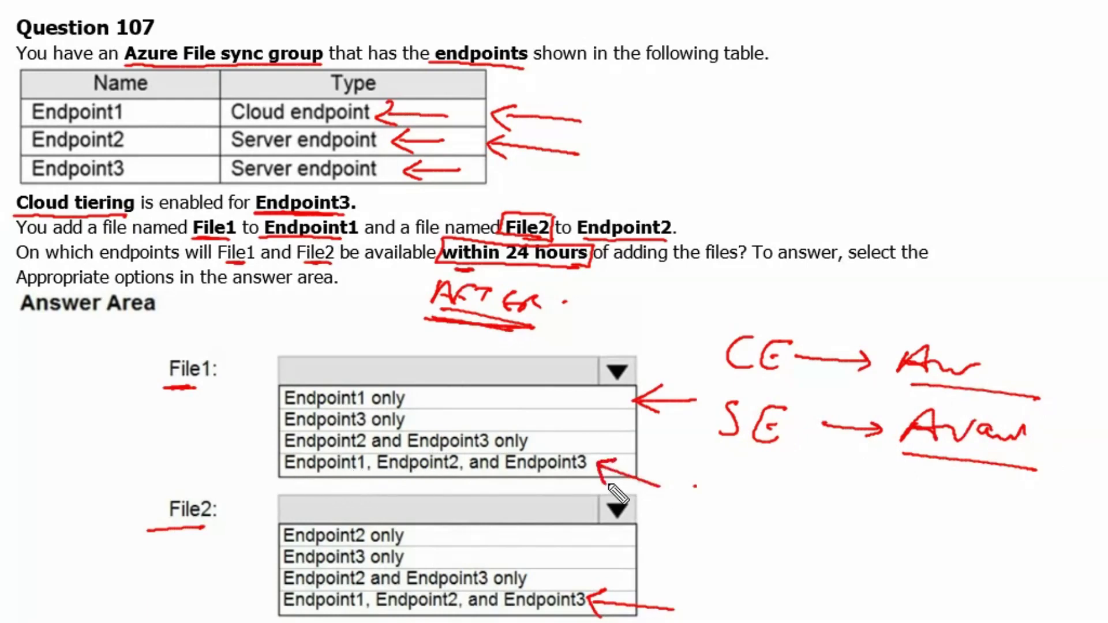